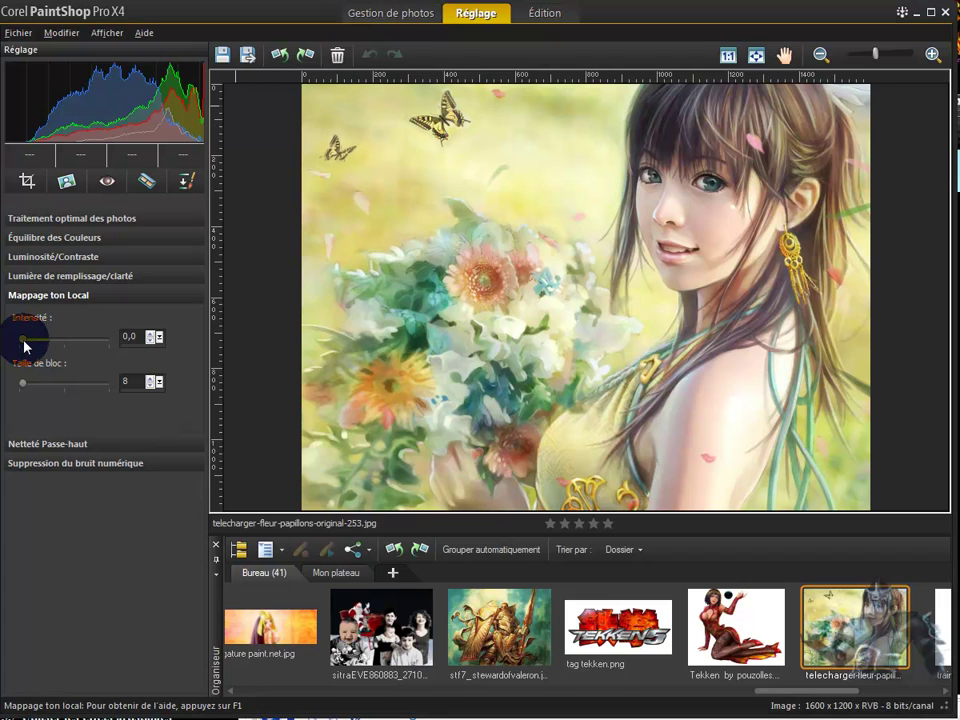
Step: Set the local tone mapping (Mappage ton Local) intensity to 15 and the block size to 30 on the butterfly portrait
left_click_drag(24, 341, 27, 341)
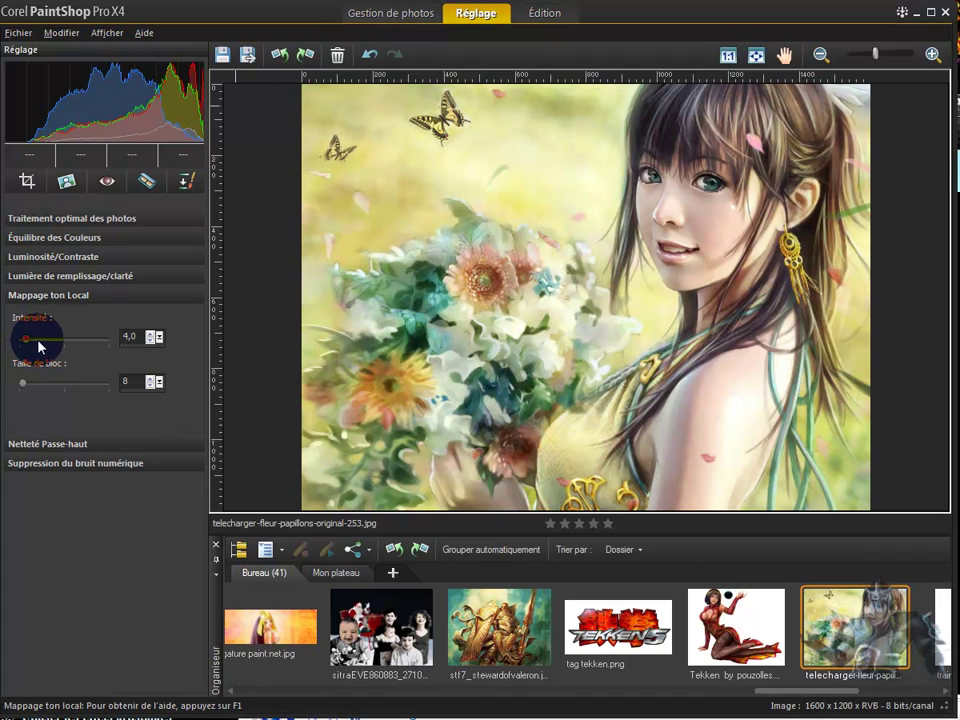
mouse_move(26, 341)
left_mouse_down()
mouse_move(48, 345)
mouse_move(35, 344)
left_mouse_up()
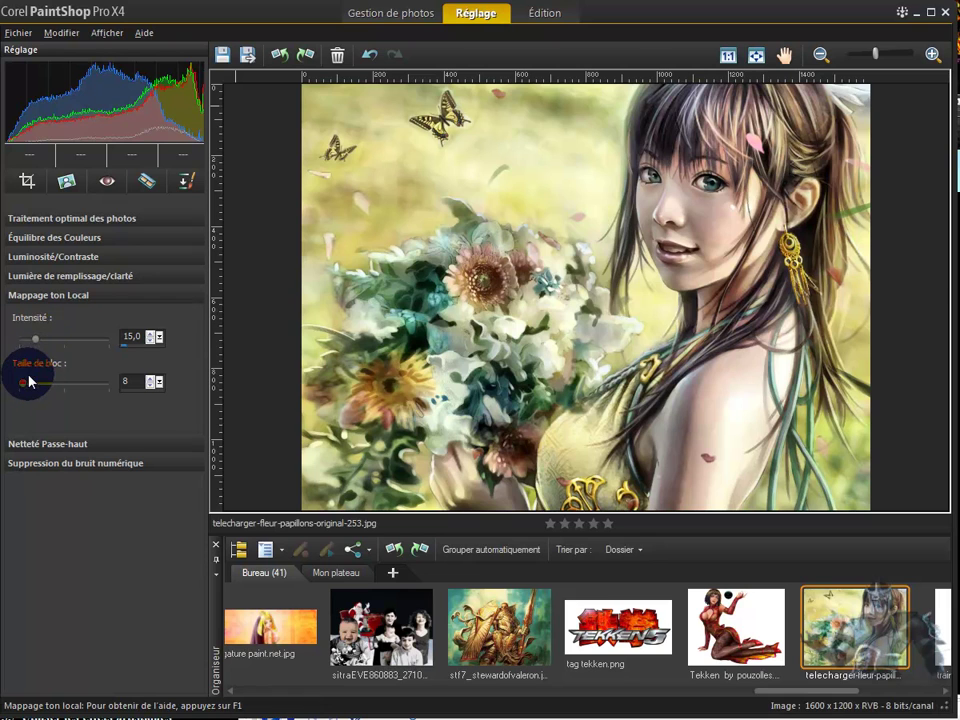
left_click_drag(25, 387, 67, 386)
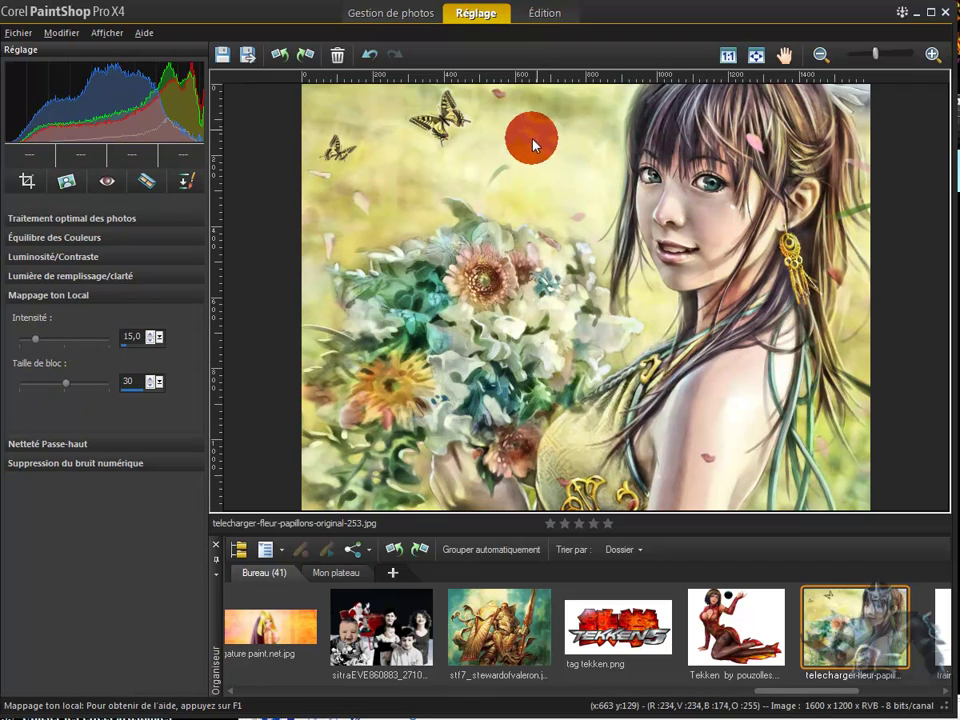
Step: Raise the local tone mapping intensity to the maximum of 100
left_click_drag(40, 345, 58, 343)
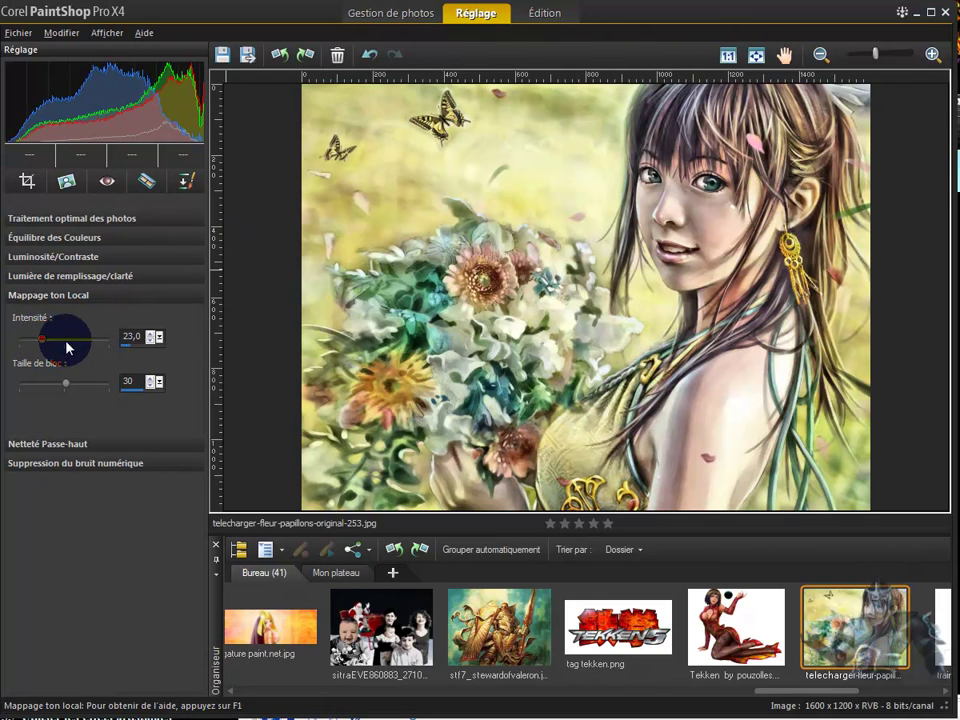
left_click_drag(37, 341, 113, 347)
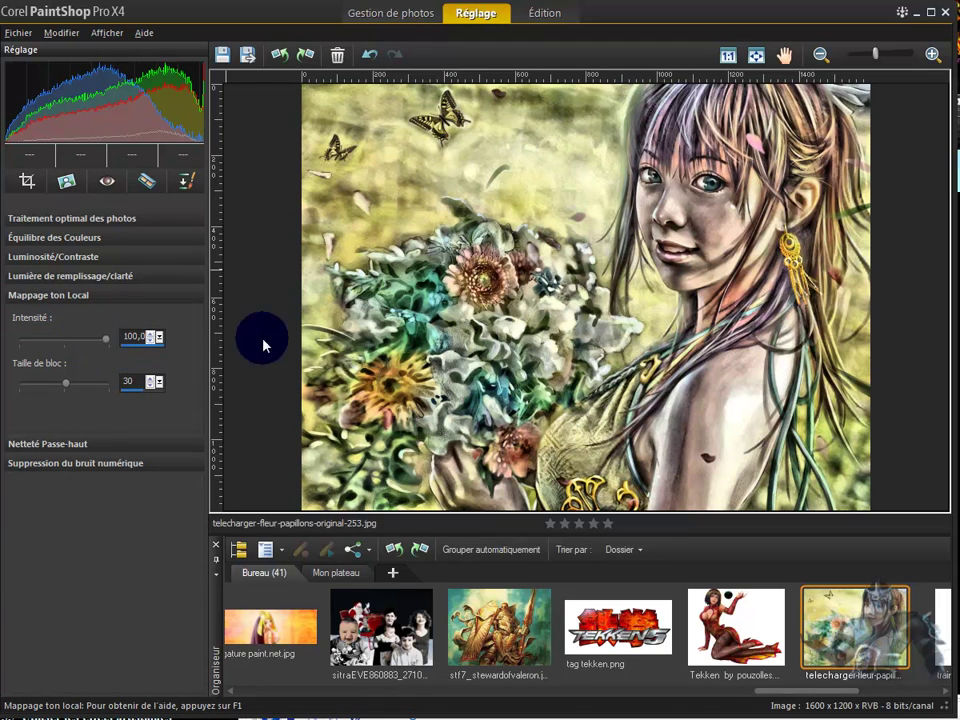
left_click(606, 191)
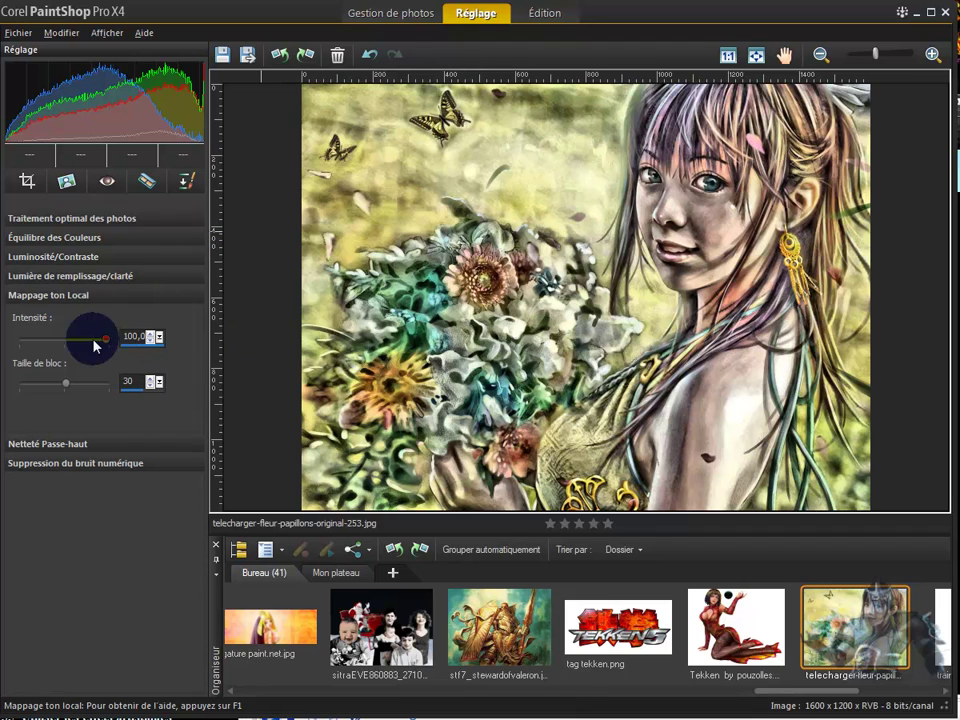
Step: Reduce the local tone mapping intensity to 24 and set the block size to 24
left_click(66, 383)
left_click_drag(69, 390, 38, 381)
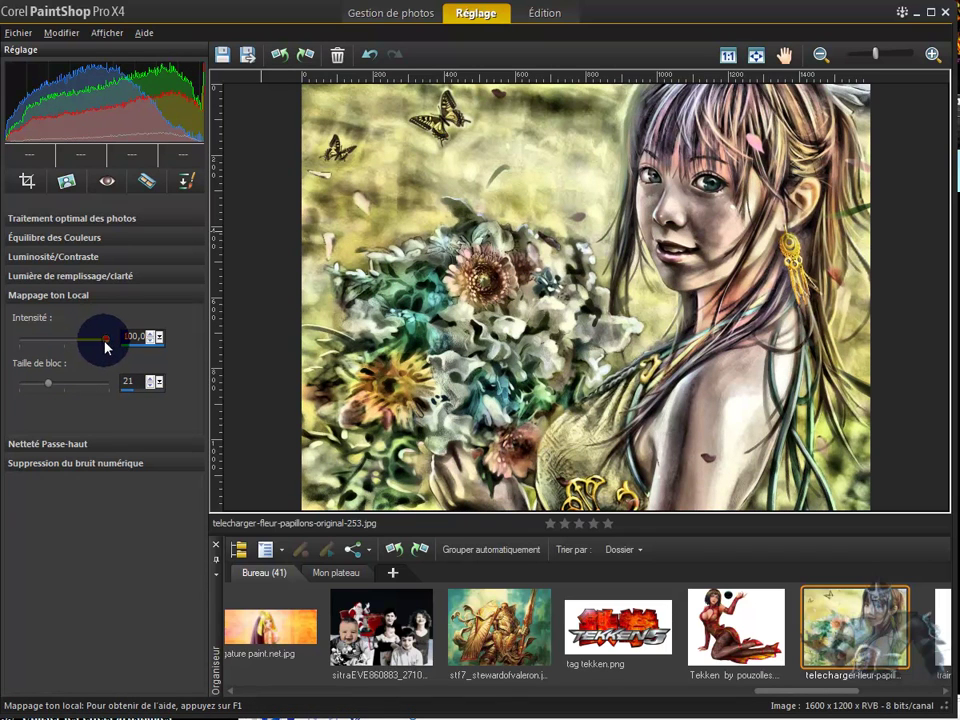
left_click_drag(107, 344, 43, 344)
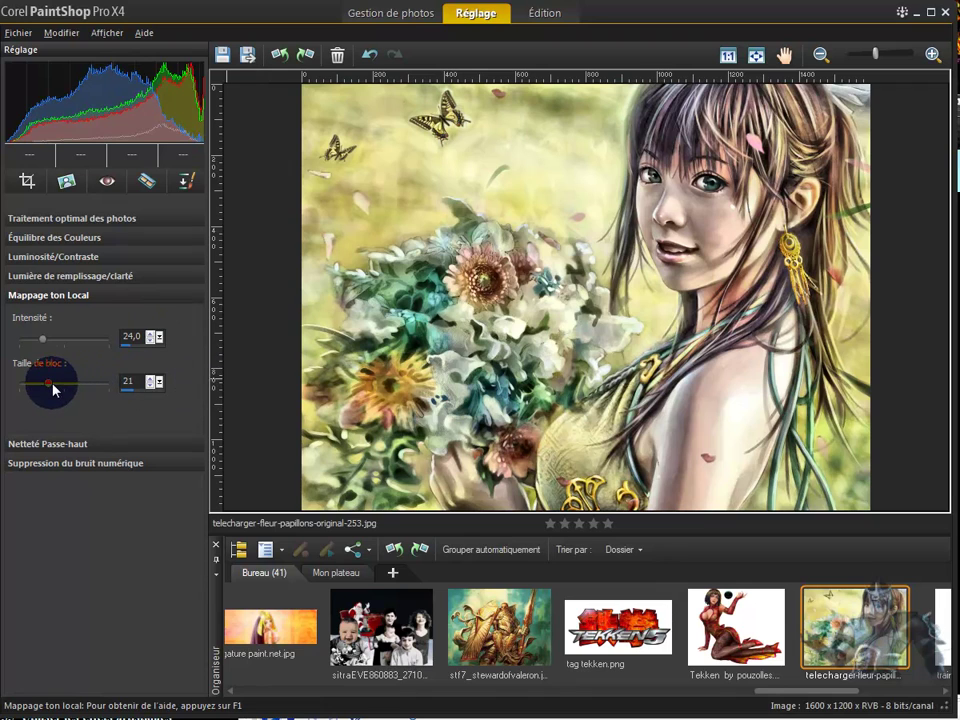
left_click_drag(48, 387, 70, 388)
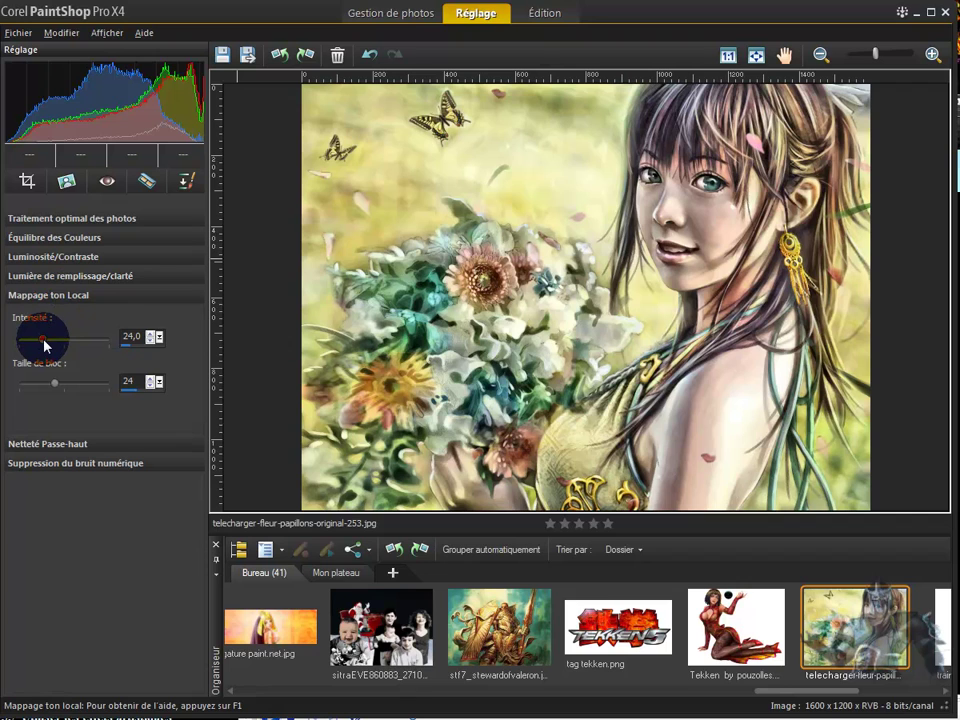
Step: Reset the local tone mapping to intensity 0 and block size 8
left_click_drag(44, 345, 22, 341)
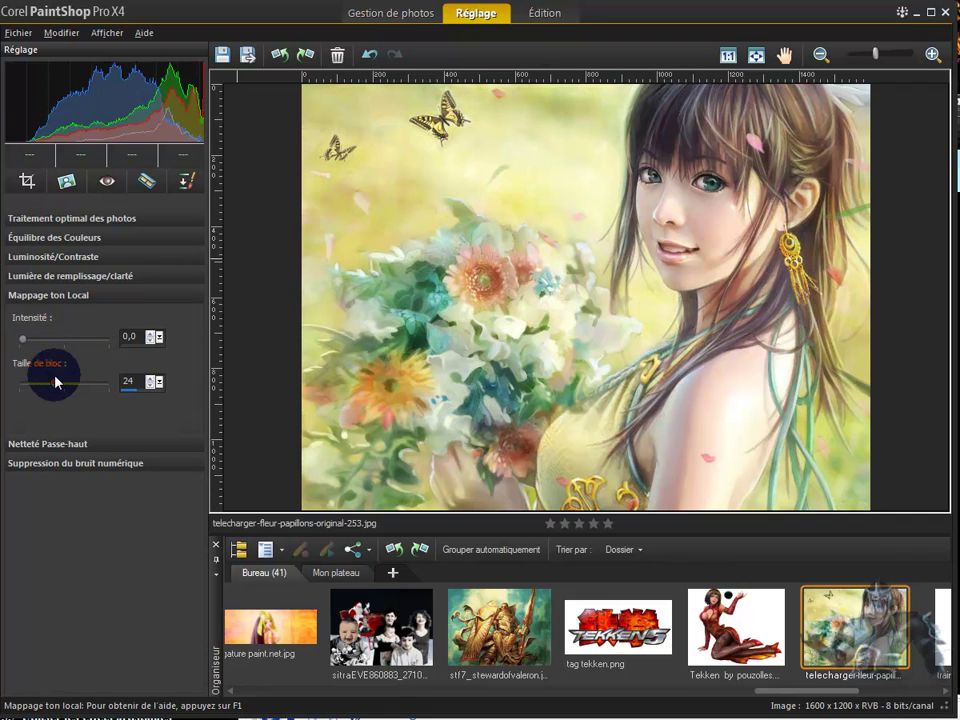
left_click_drag(54, 383, 13, 390)
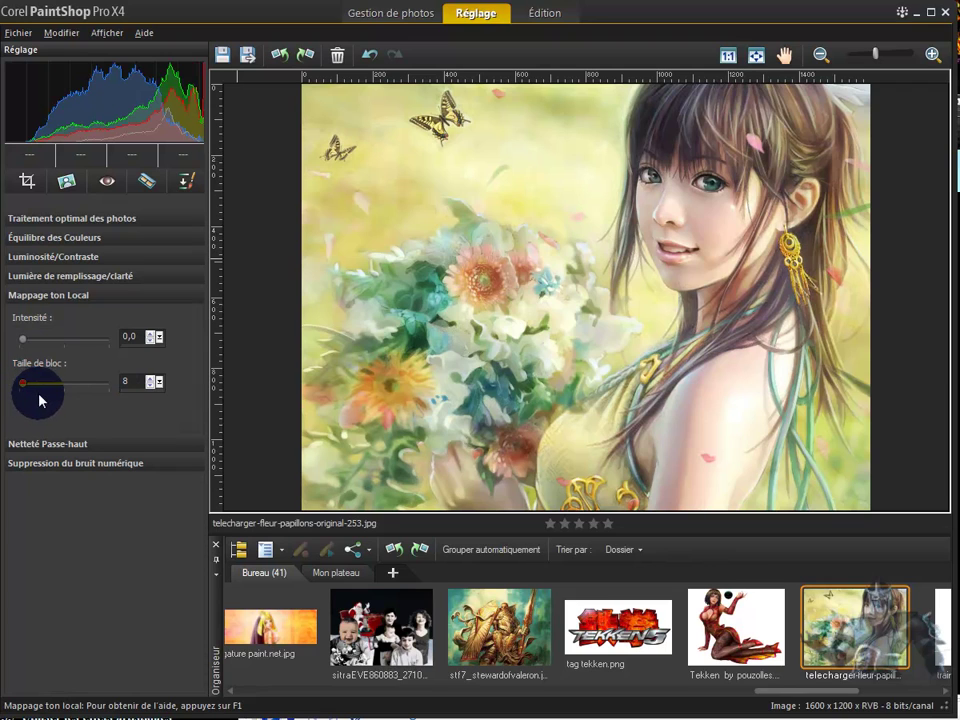
Step: Warm the photo's colour balance to a temperature of 3142 and shift the tint towards violet to -54
left_click(27, 241)
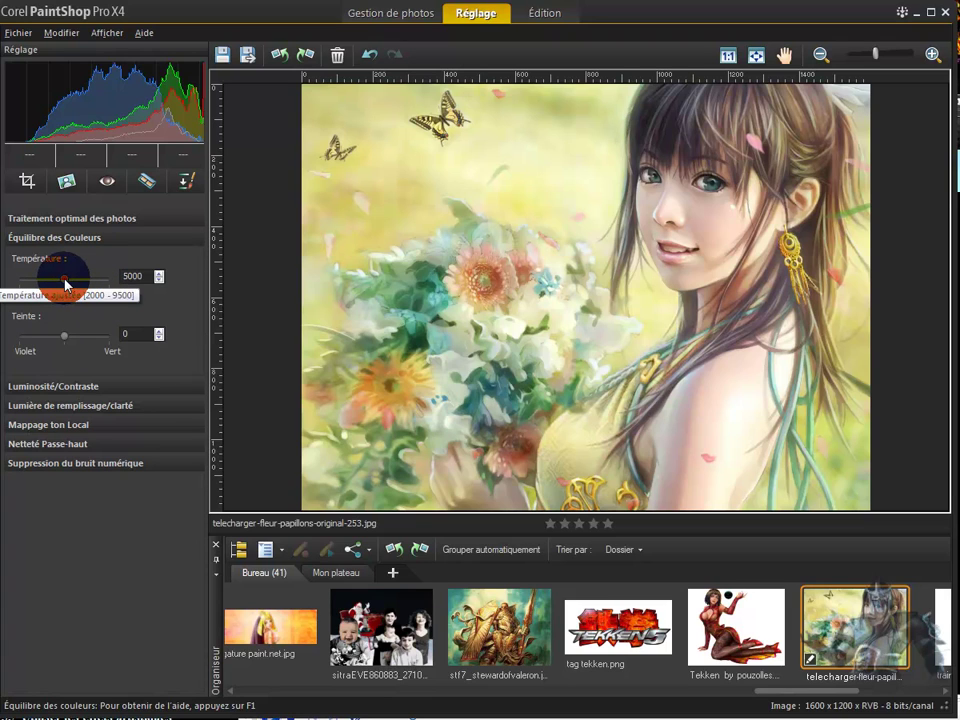
left_click_drag(65, 282, 88, 286)
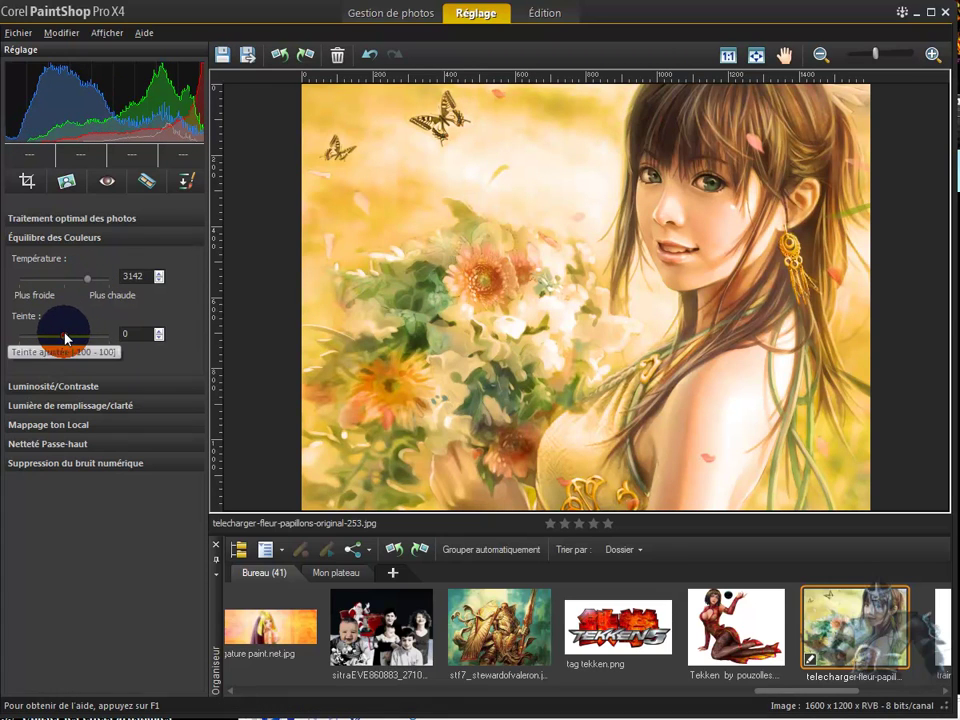
left_click_drag(64, 337, 44, 343)
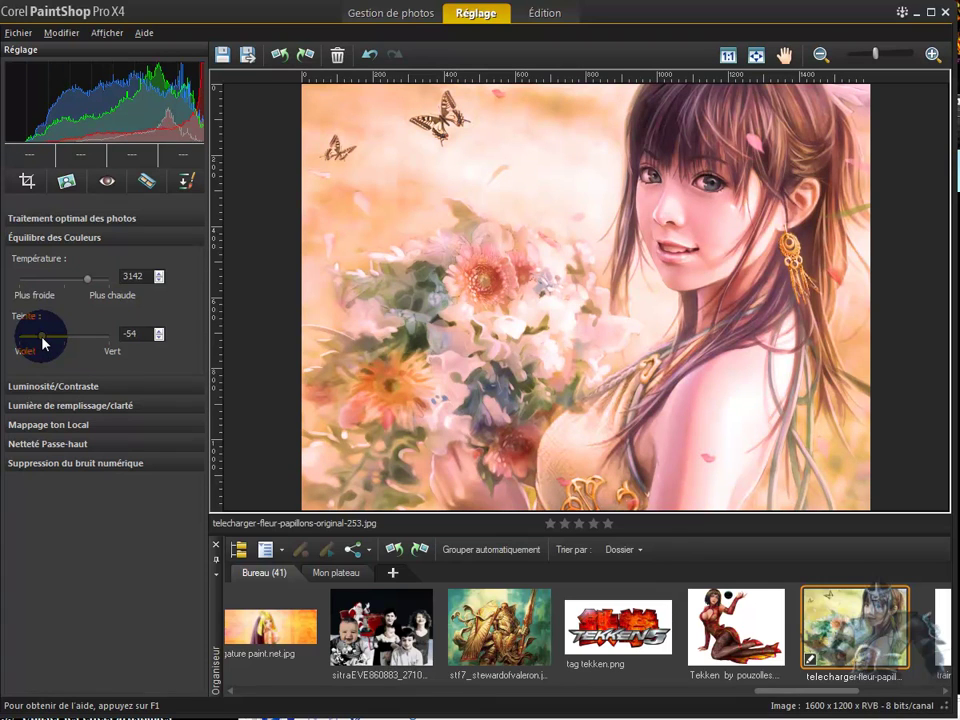
Step: Return the colour balance tint to 0 and the temperature to about 5000
left_click_drag(43, 343, 66, 334)
left_click(146, 276)
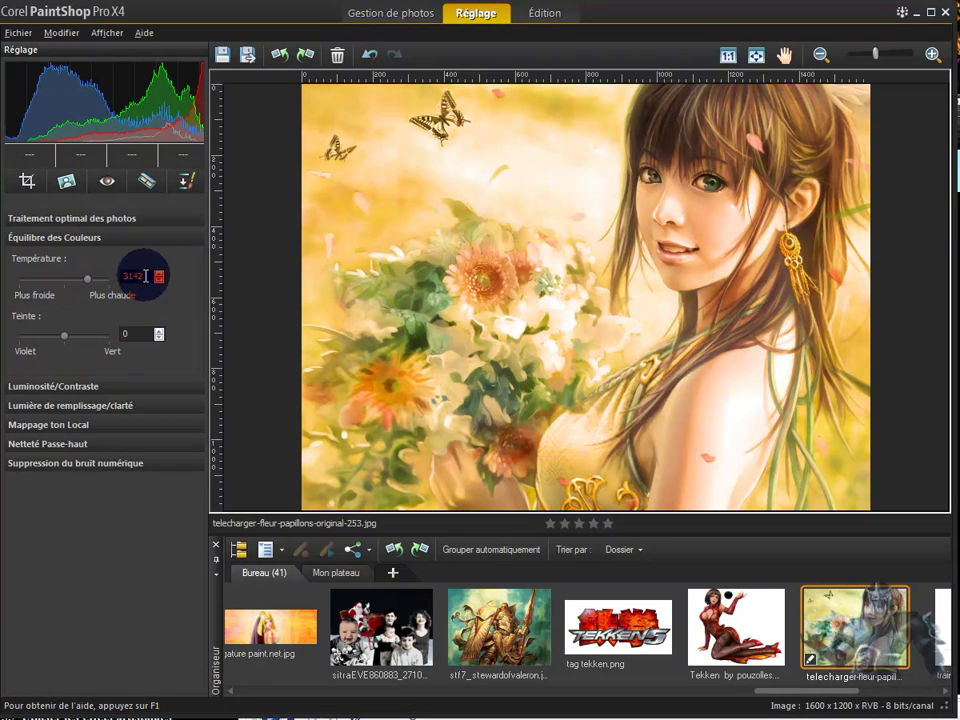
left_click_drag(88, 279, 66, 303)
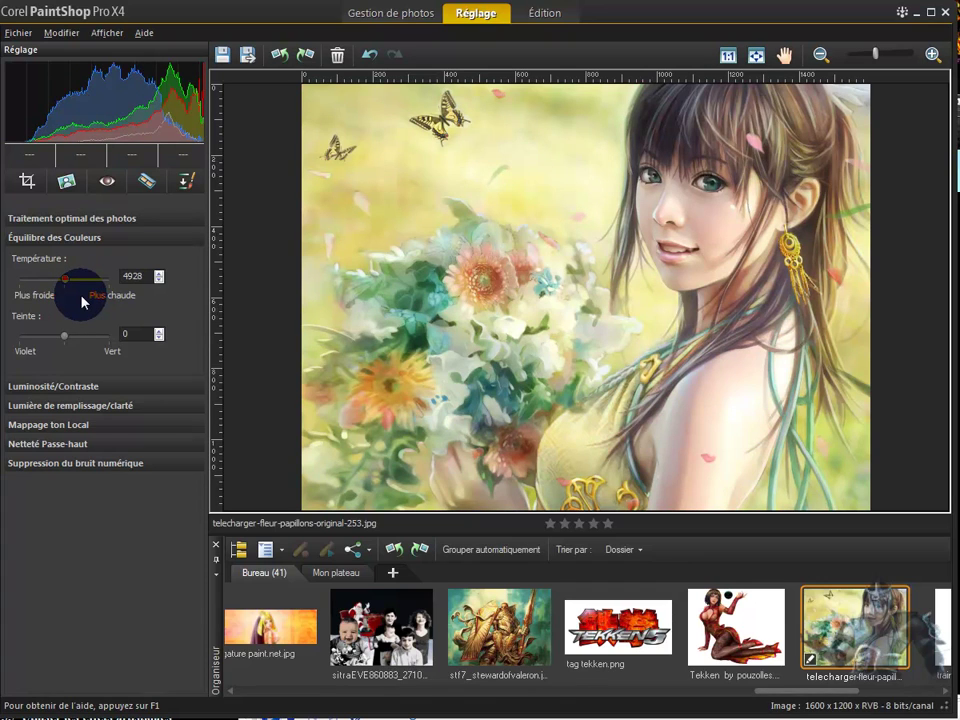
Step: Lower the photo's brightness (Luminosité) to -54 and its contrast (Contraste) to -33
left_click(63, 390)
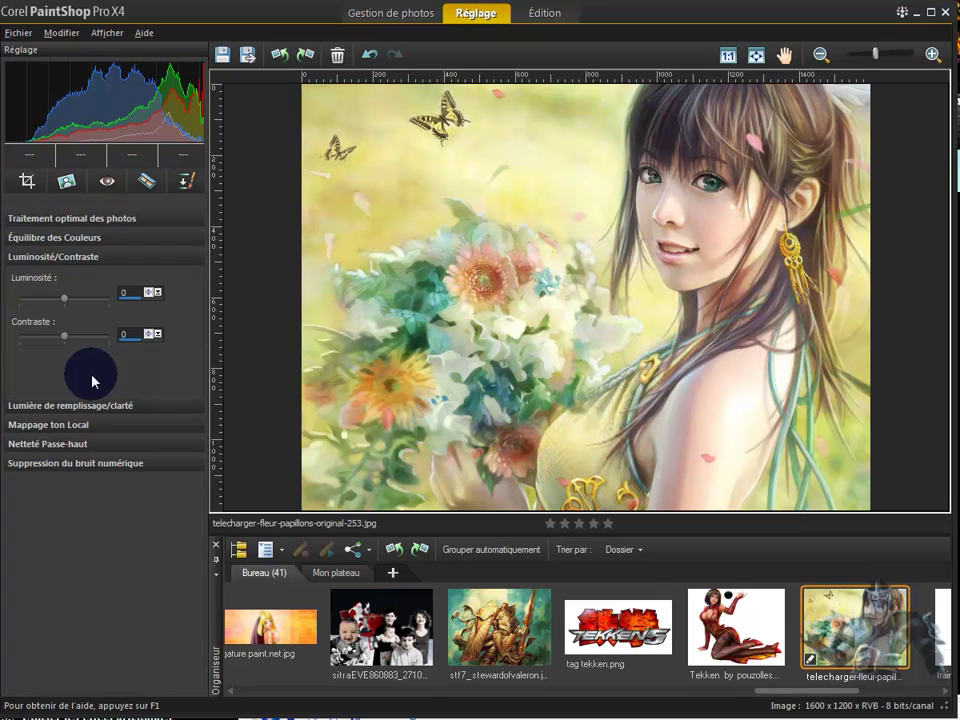
left_click(86, 311)
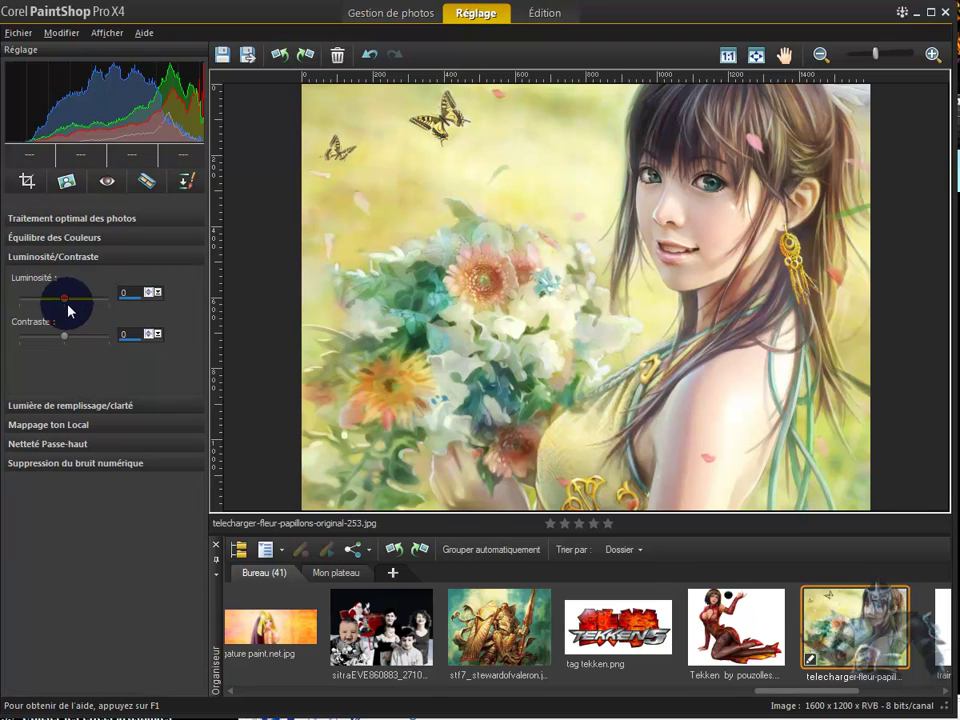
left_click_drag(66, 299, 54, 306)
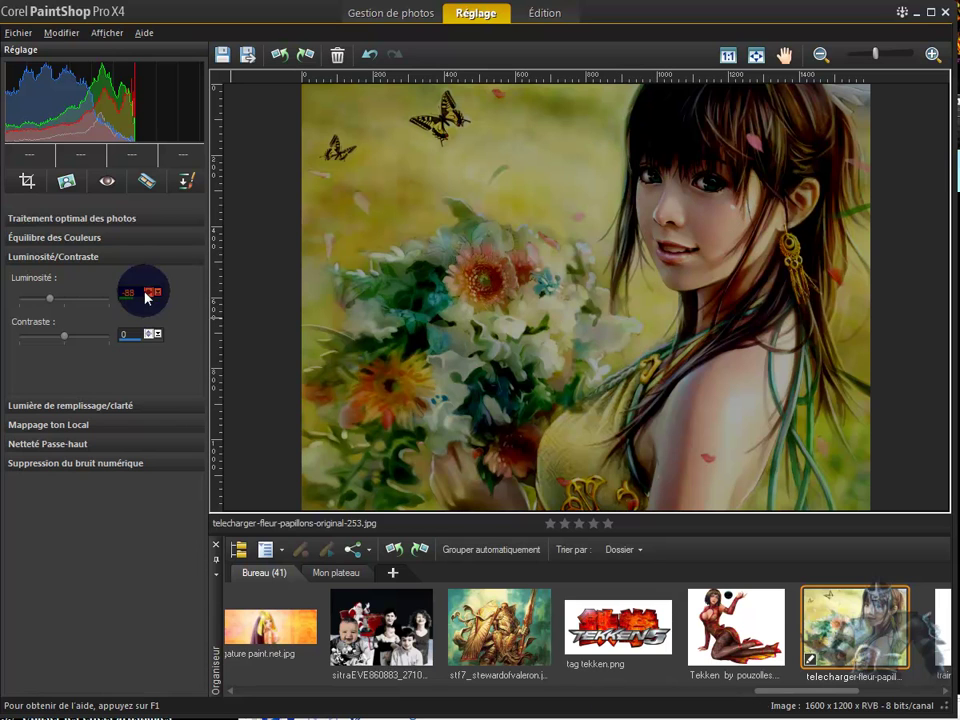
left_click_drag(54, 305, 53, 343)
left_click(68, 338)
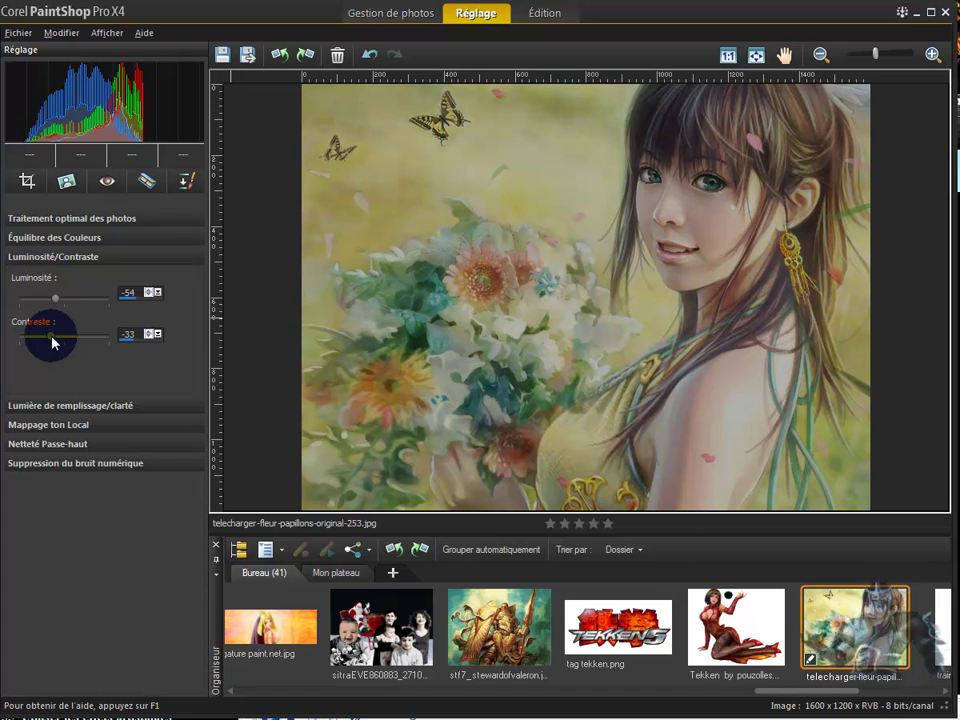
Step: Raise the contrast to the maximum of 100 and set the brightness to -15
left_click_drag(52, 342, 113, 345)
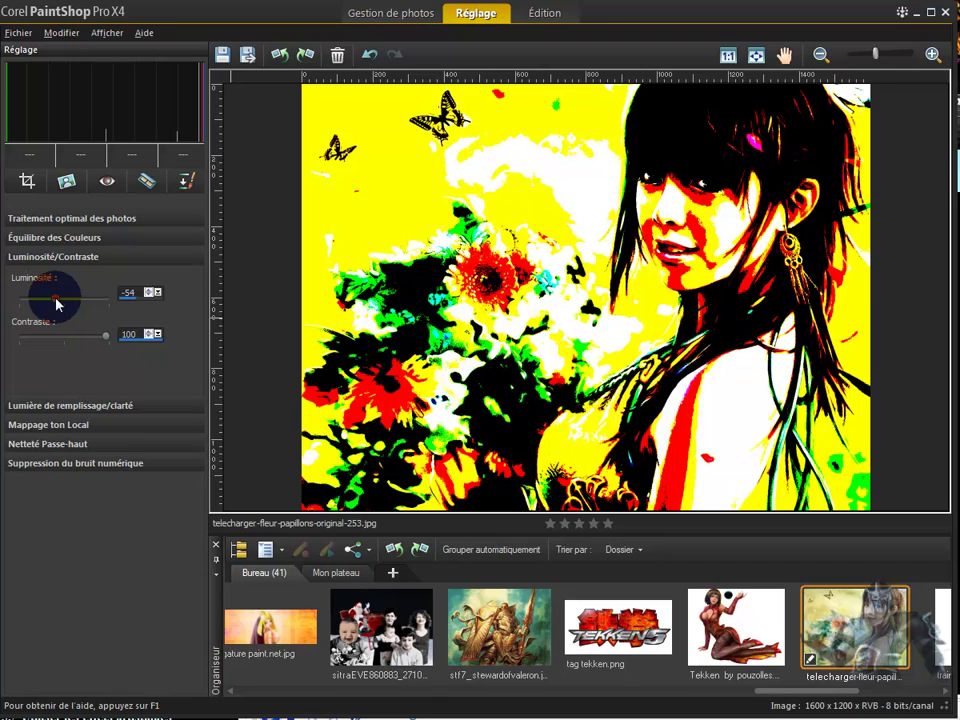
mouse_move(56, 301)
left_mouse_down()
mouse_move(46, 306)
mouse_move(79, 310)
mouse_move(63, 308)
left_mouse_up()
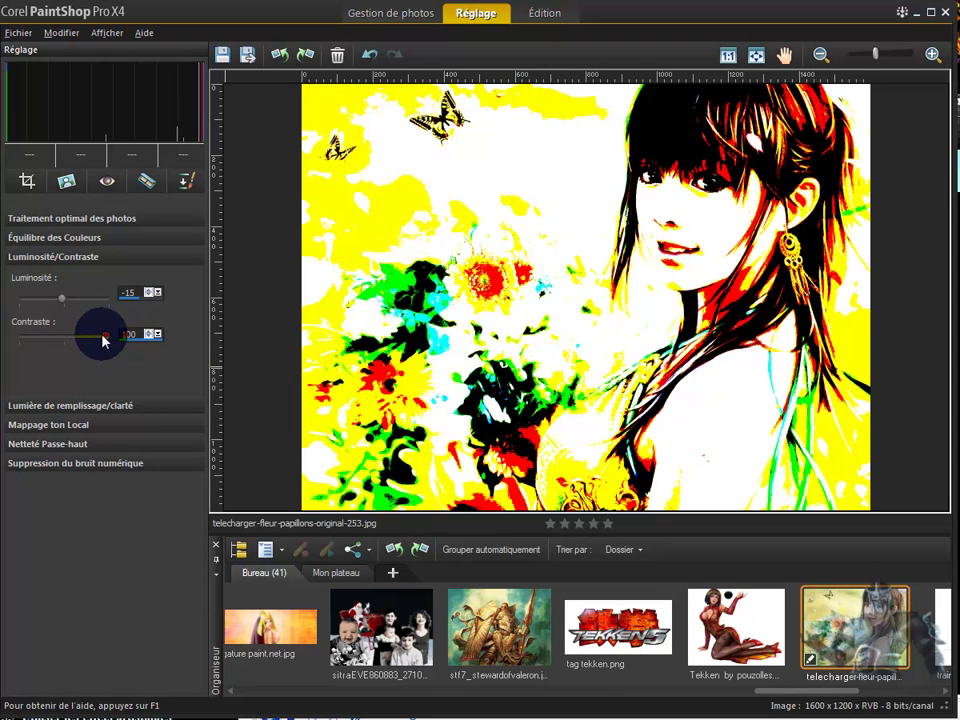
Step: Set the photo's contrast to 4 and its brightness to 15
left_click_drag(109, 341, 69, 347)
mouse_move(62, 299)
left_mouse_down()
mouse_move(86, 298)
mouse_move(71, 300)
left_mouse_up()
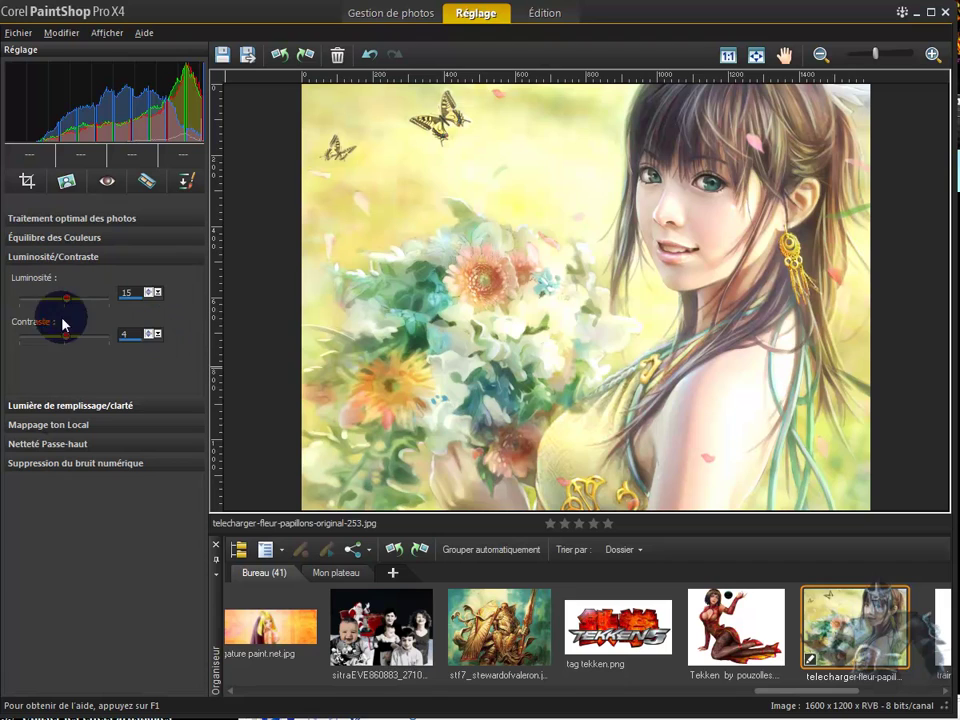
left_click(38, 424)
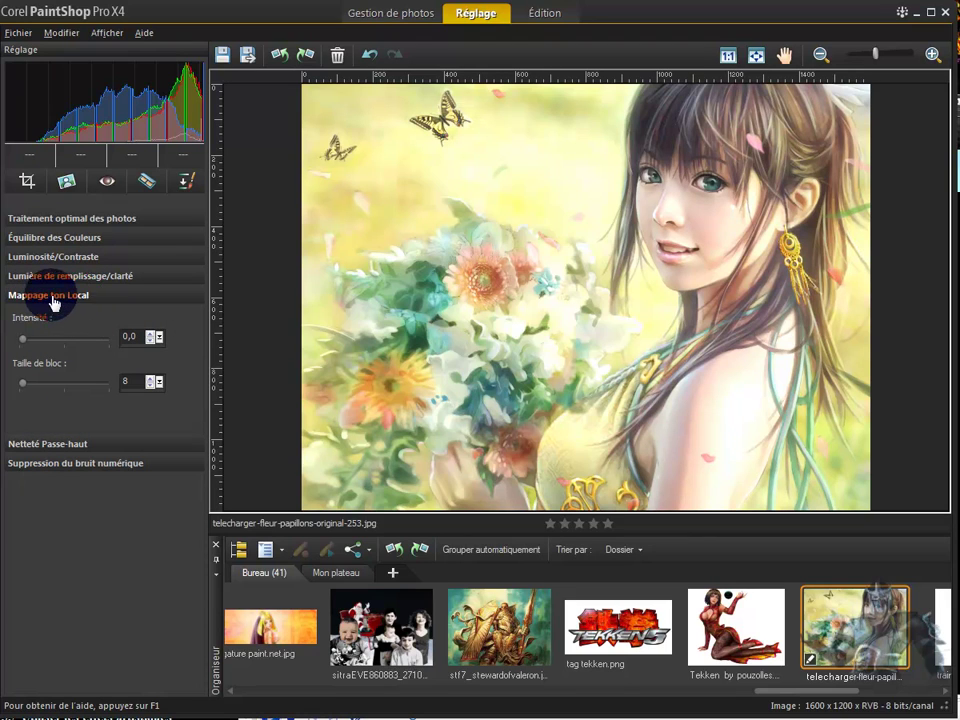
left_click(44, 240)
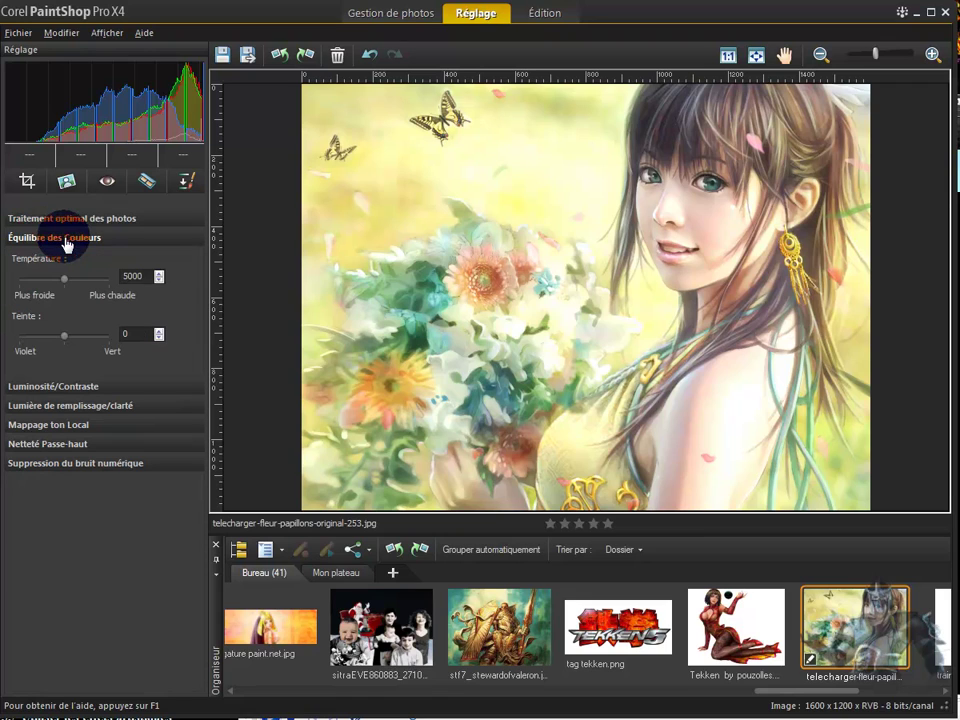
left_click(52, 388)
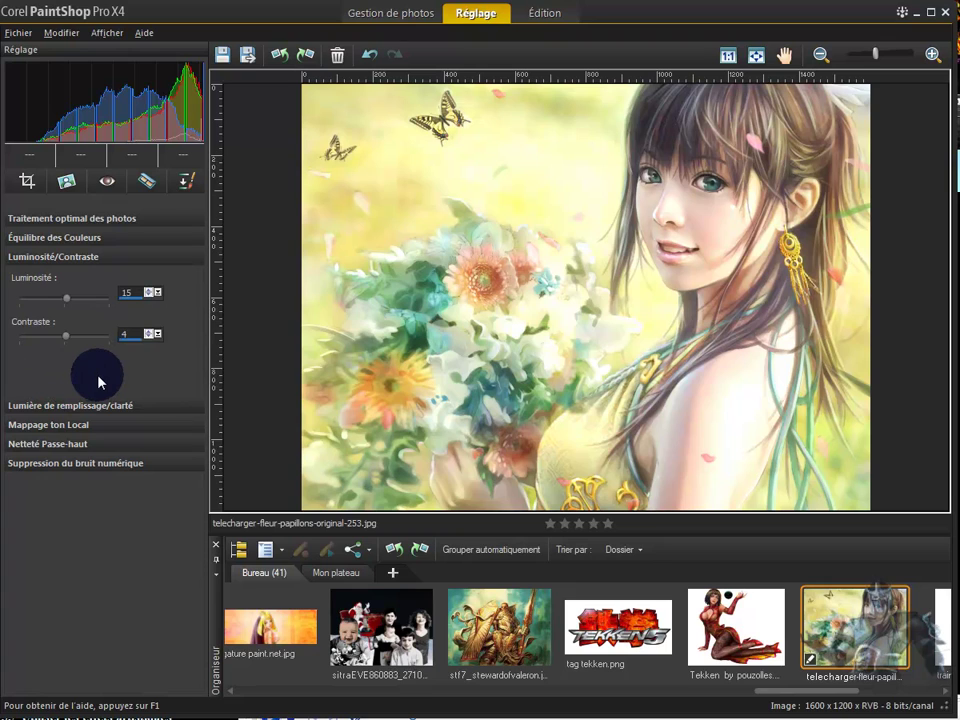